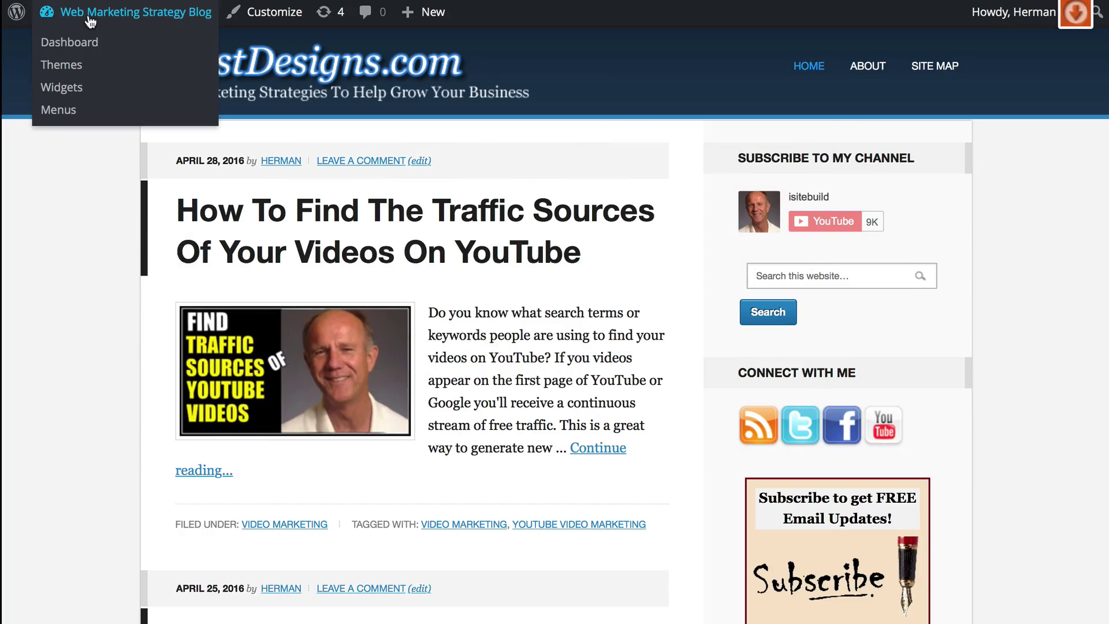
Step: From the dashboard, create a new post titled 'Simple Video Management System Plugin Review'
click(57, 44)
mouse_move(49, 151)
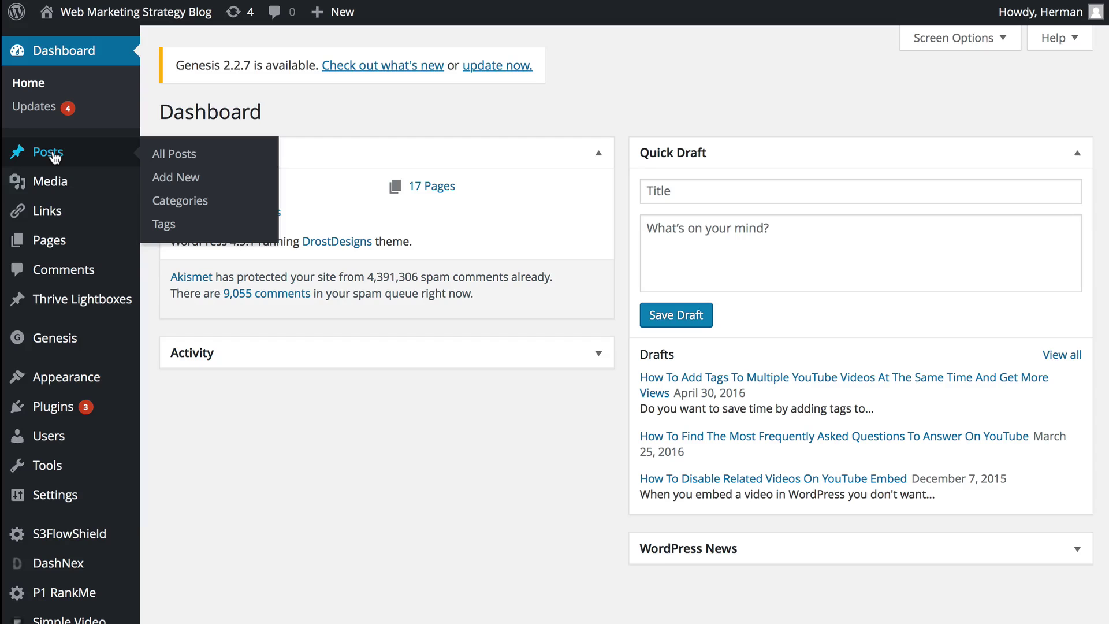
click(176, 179)
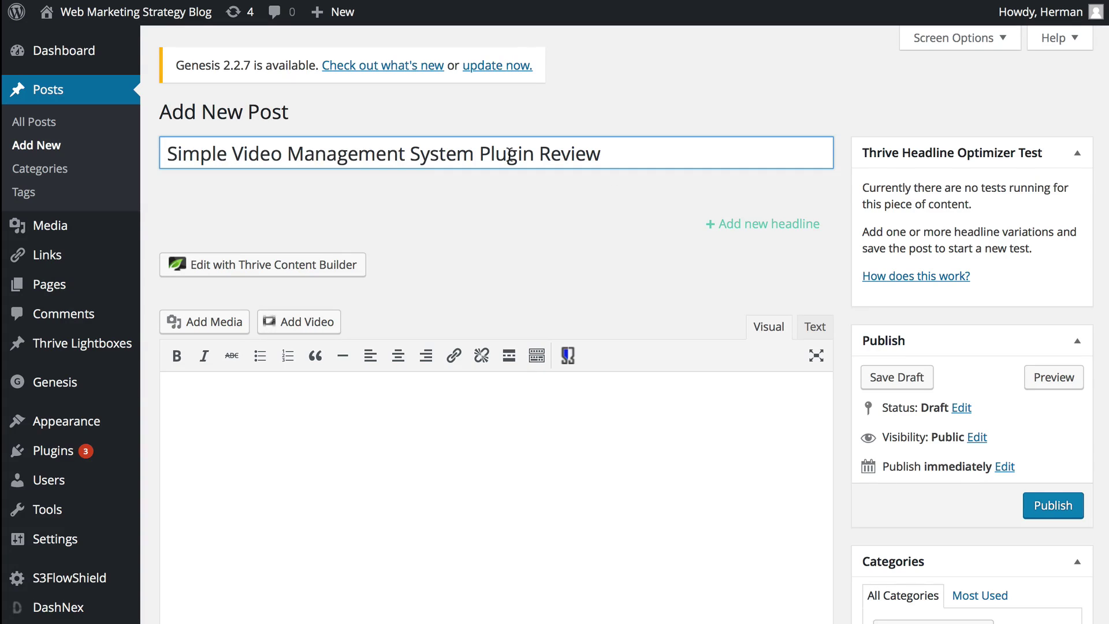
click(361, 428)
scroll(361, 428, down, 5)
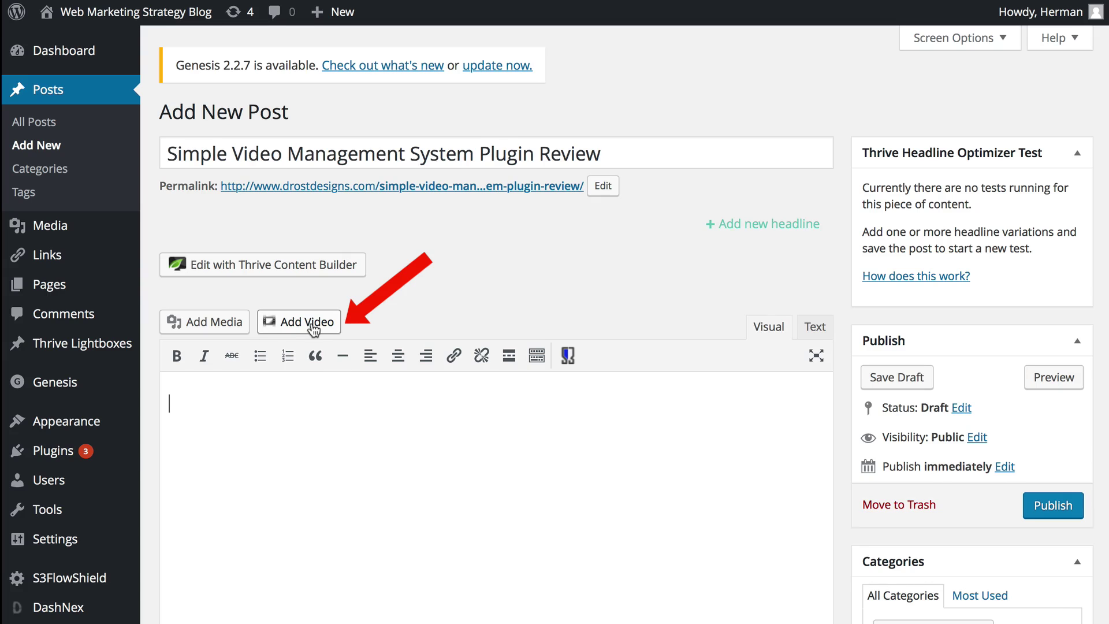
Step: Insert an s3vpp video shortcode named after the post title, using the pasted YouTube link
click(309, 323)
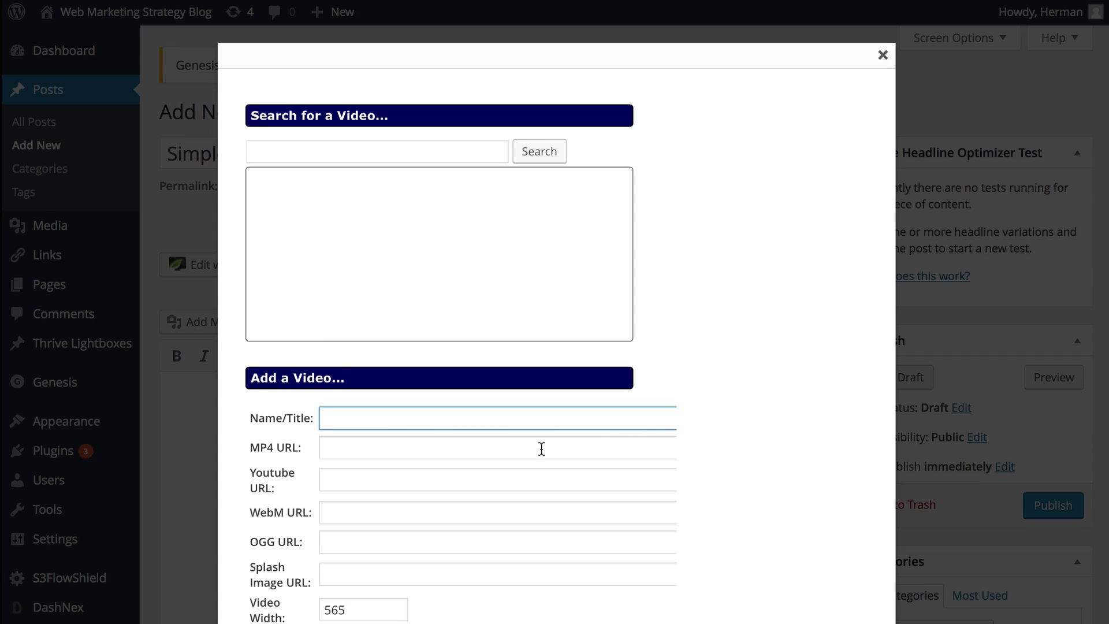
text(Simple Video Management System Plugin Review)
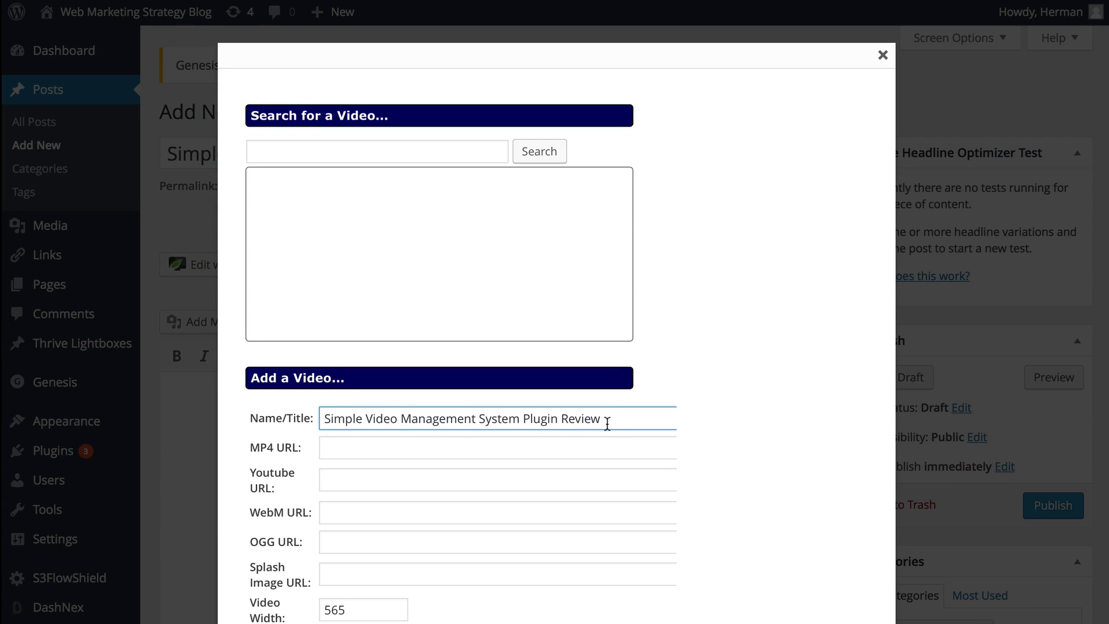
click(397, 481)
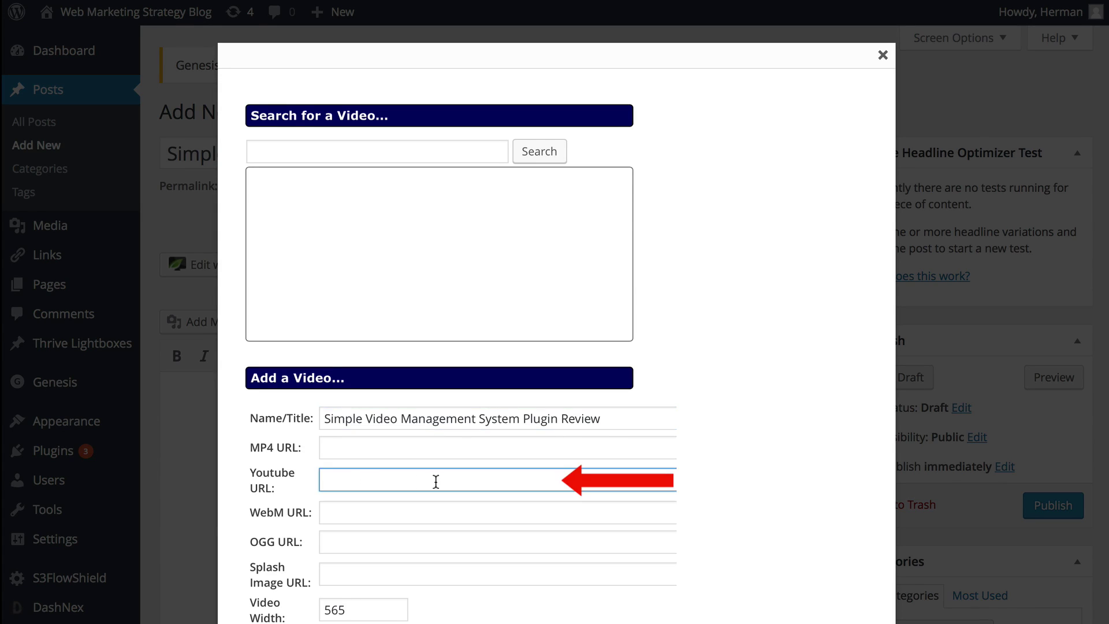
text(https://www.youtube.com/watch?v=QVrSagn6Vt0)
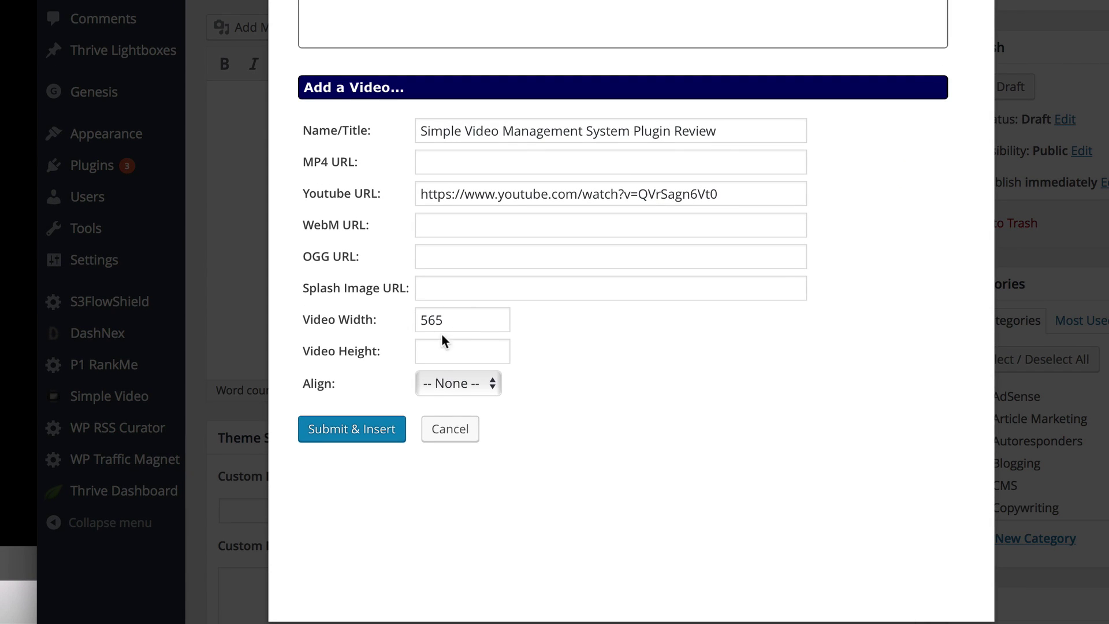
click(348, 433)
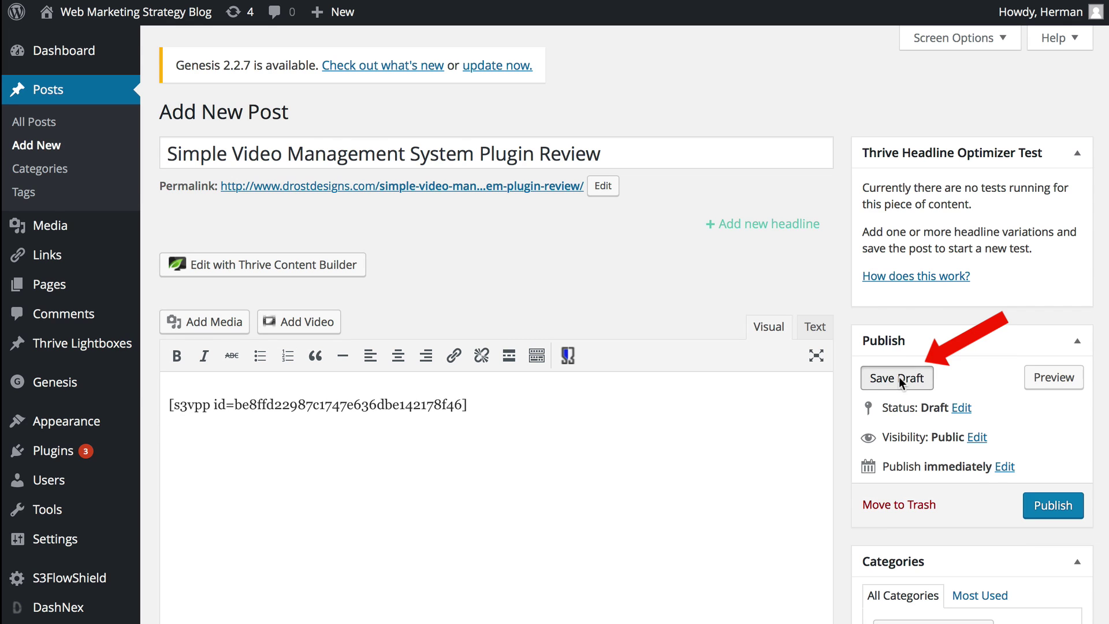
Step: Save the post as a draft and go to the Simple Video plugin's video list
click(898, 376)
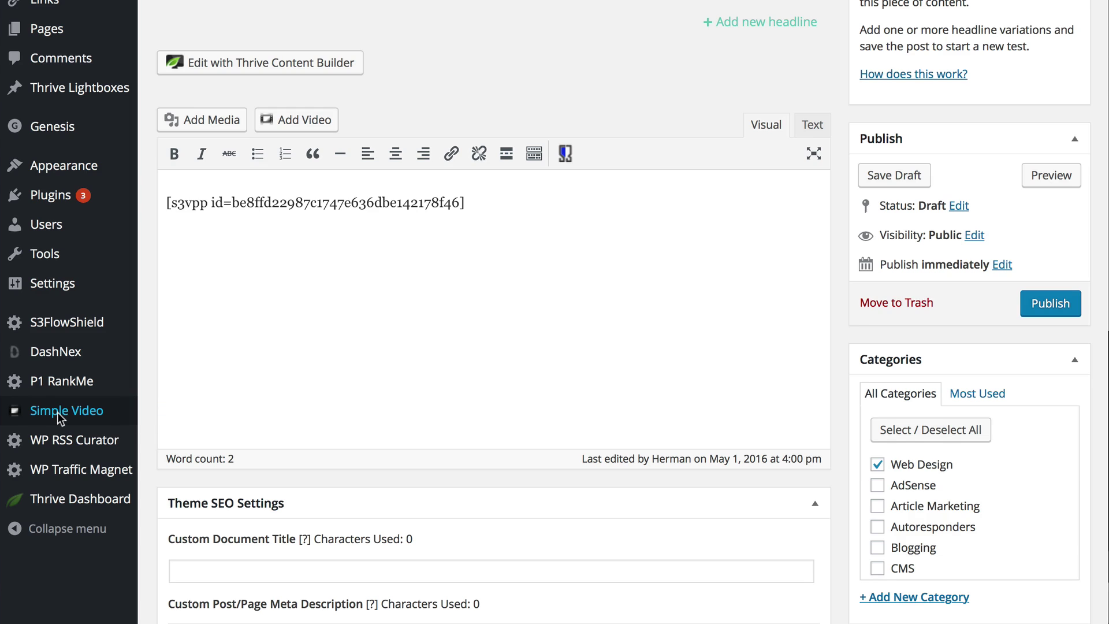
click(57, 411)
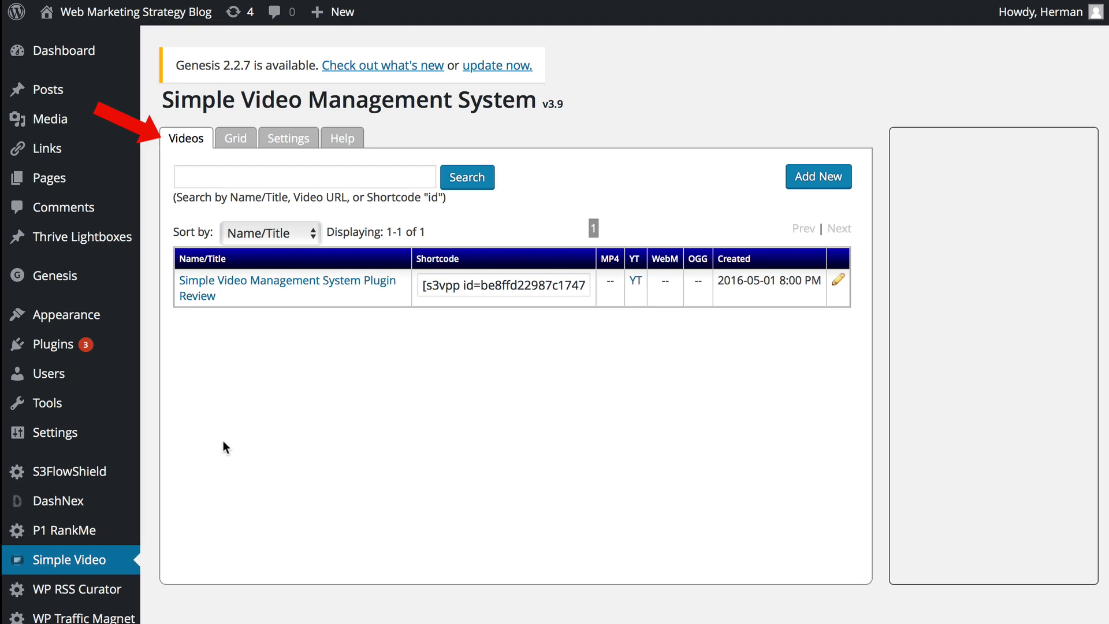
click(233, 140)
drag(588, 396, 272, 431)
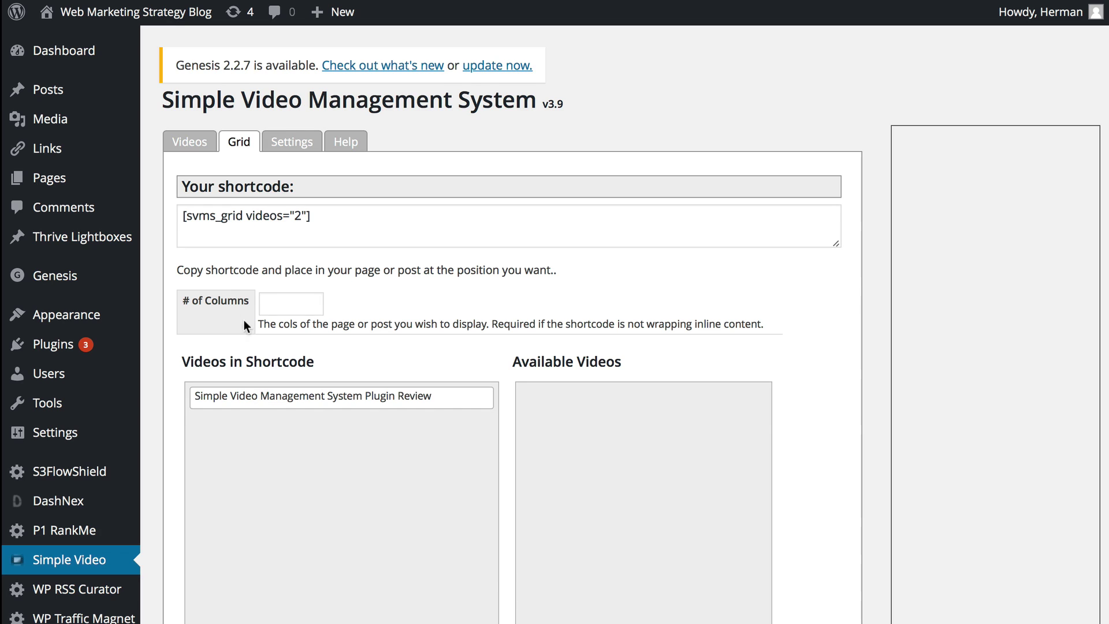
click(302, 304)
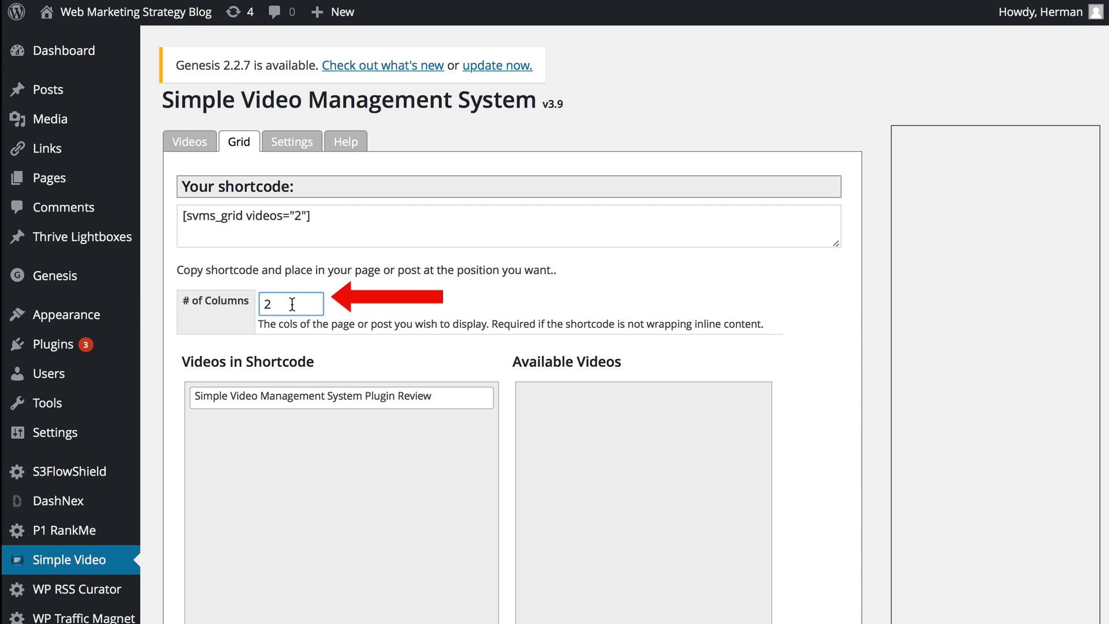
drag(292, 305, 250, 304)
text(3)
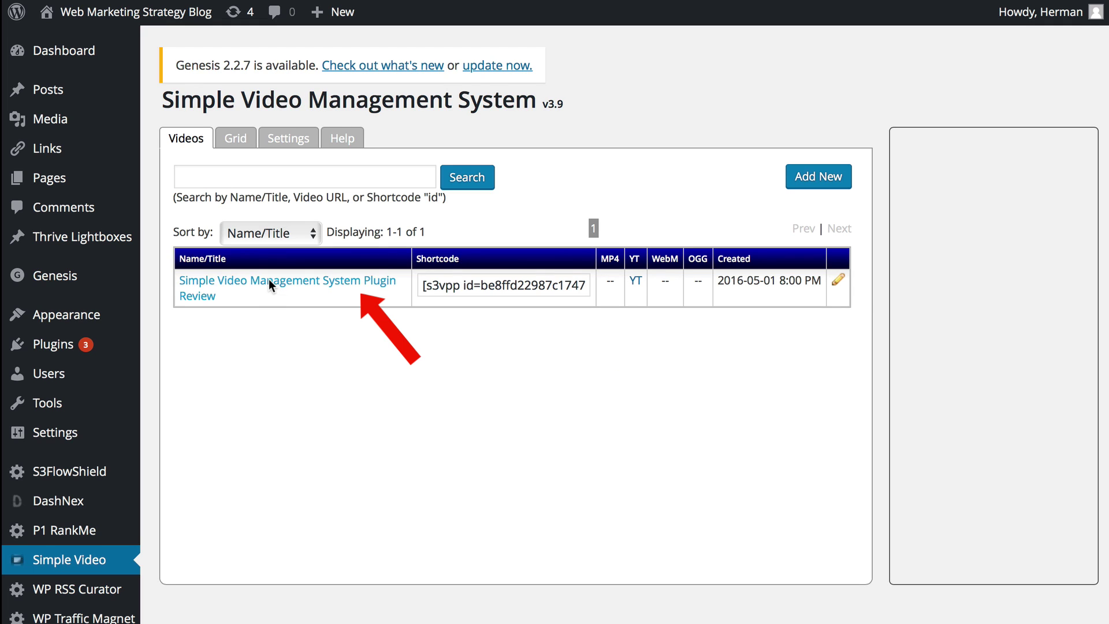
Step: Edit the review video's settings, setting Show HTML at to 150
click(268, 281)
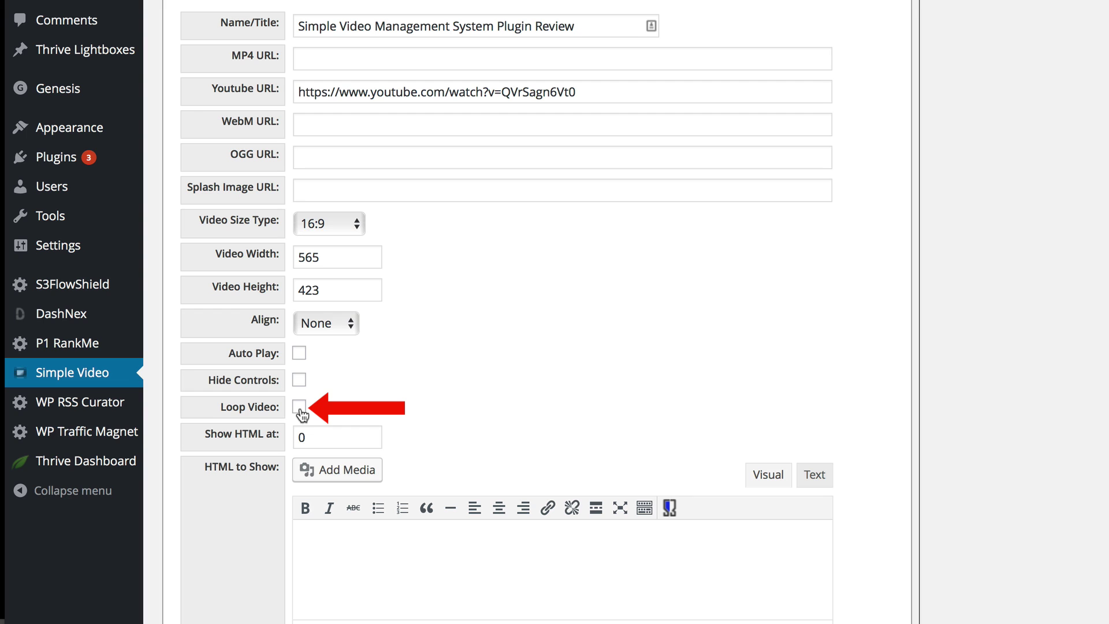
scroll(435, 406, down, 3)
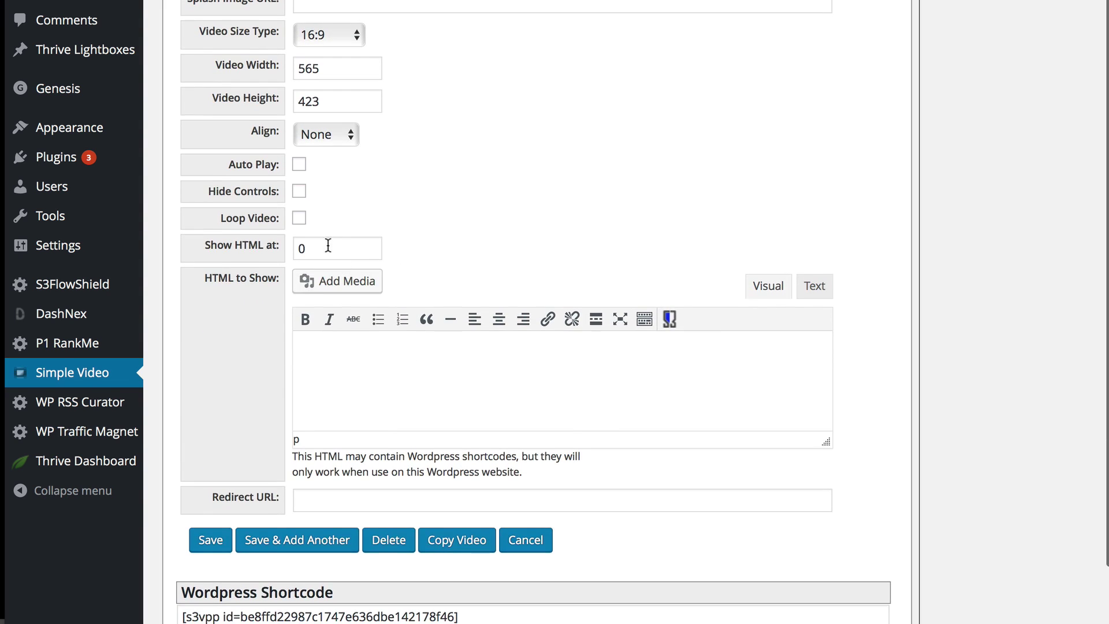
double_click(300, 249)
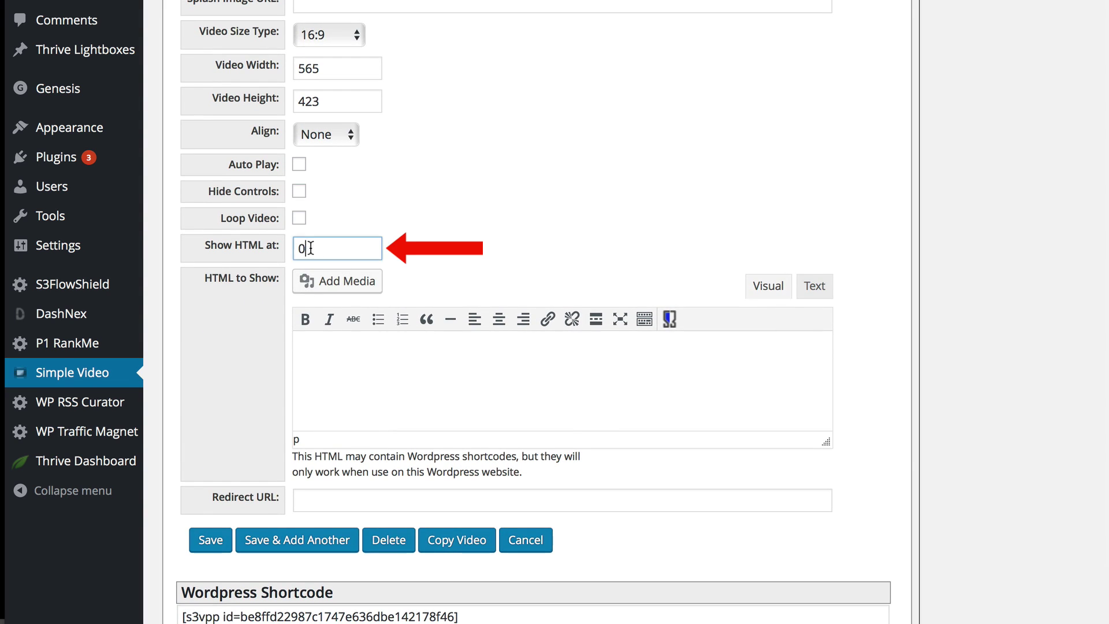
text(150)
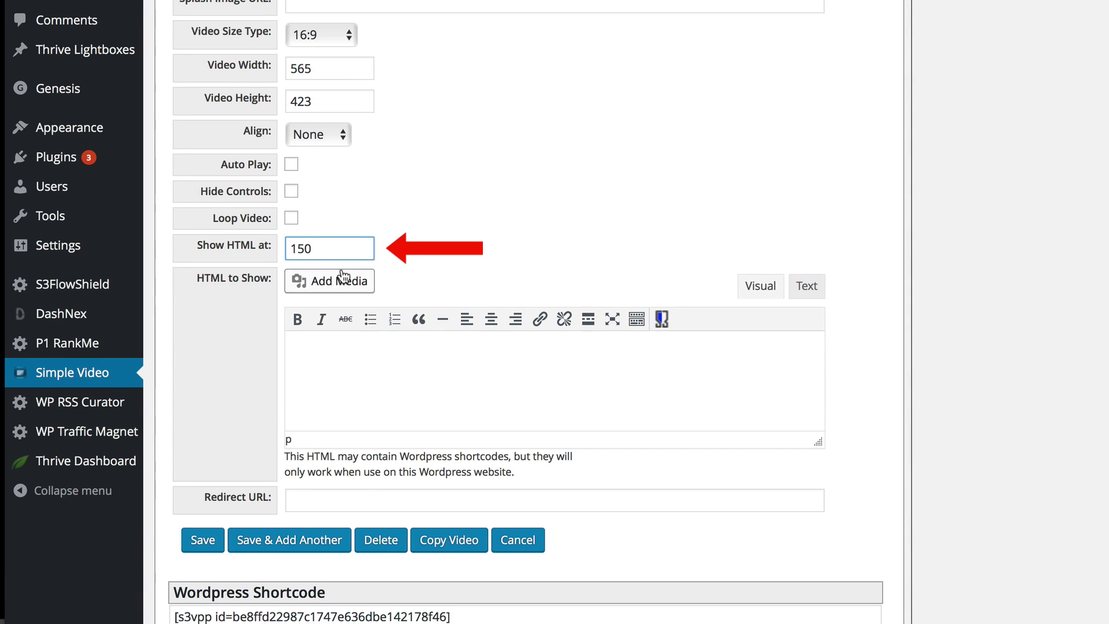
click(322, 354)
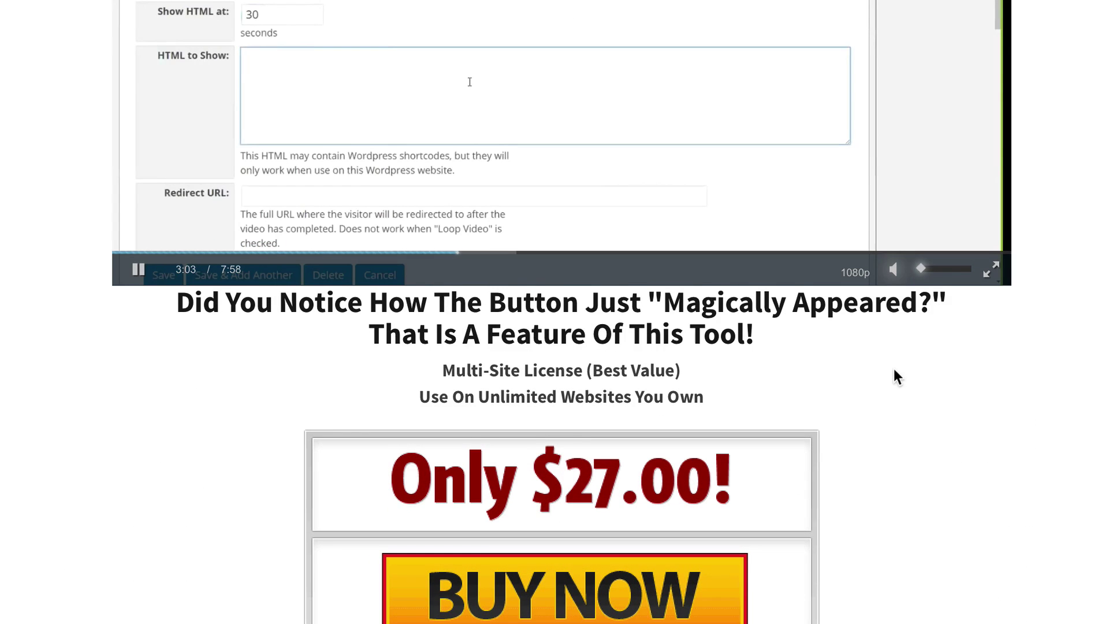
Step: Scroll the video settings form and select the Raw Code box's embed code to review it
scroll(892, 368, down, 1)
scroll(895, 366, down, 2)
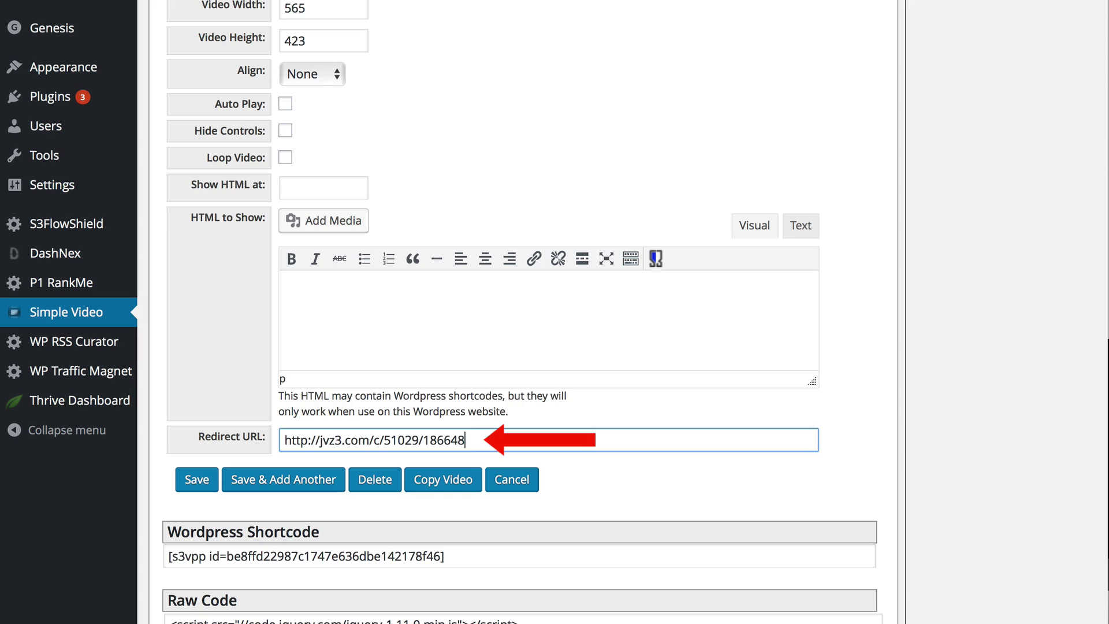
scroll(565, 534, down, 3)
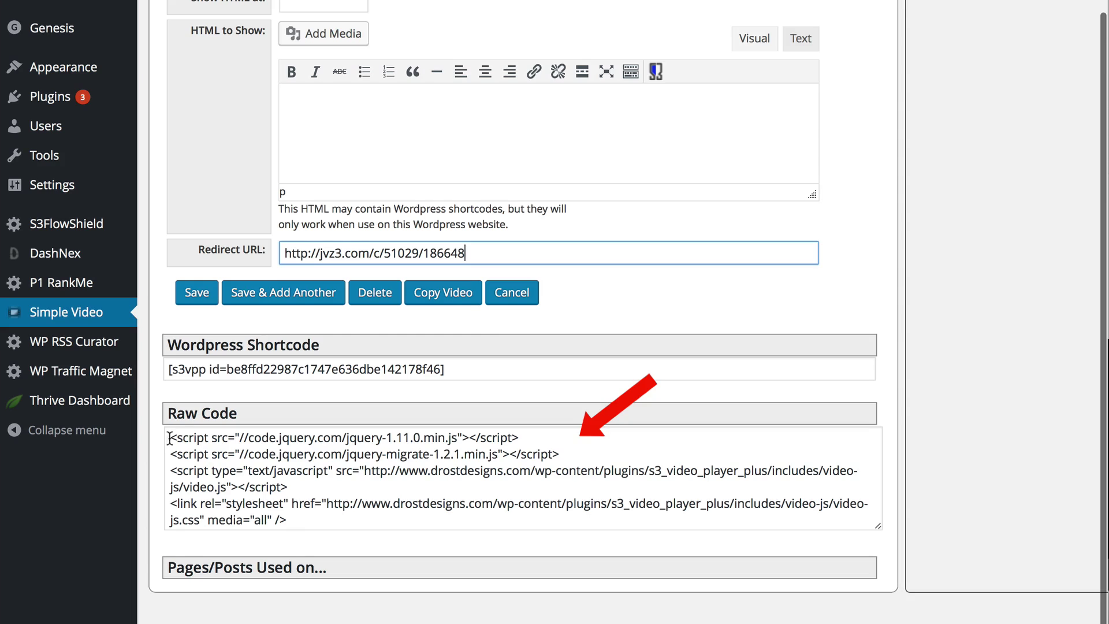
drag(170, 438, 309, 514)
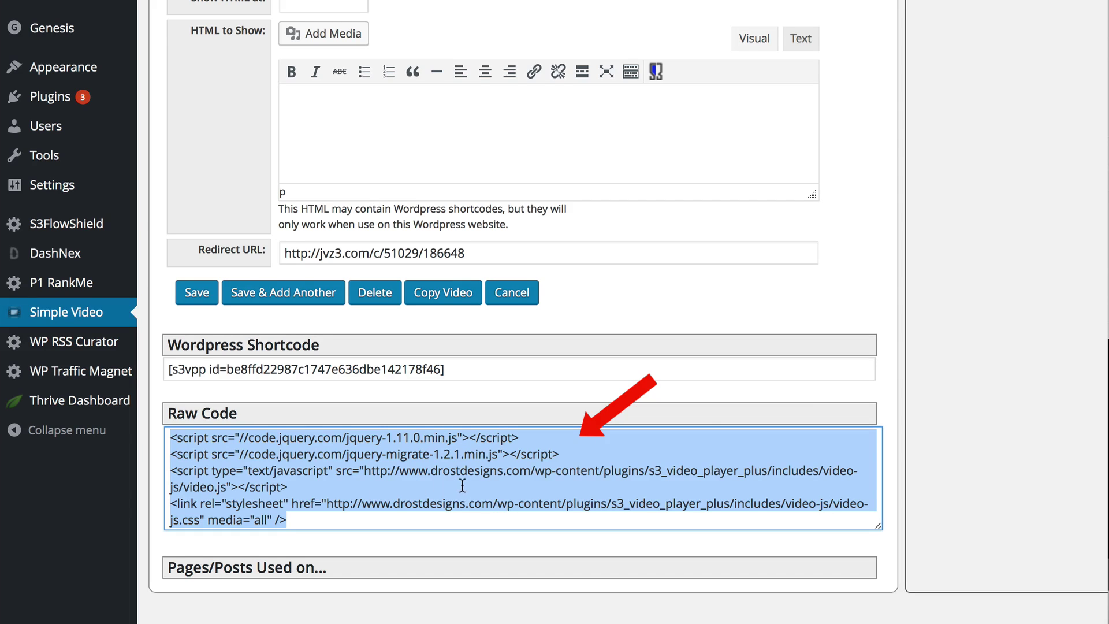
scroll(462, 485, down, 5)
scroll(489, 237, up, 10)
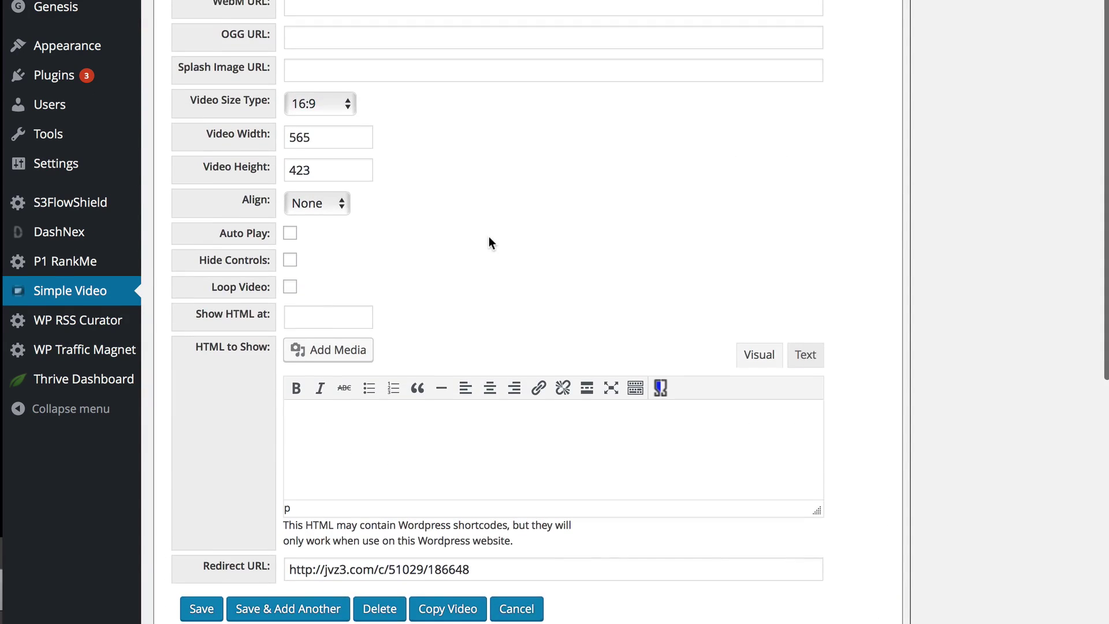
scroll(488, 238, down, 3)
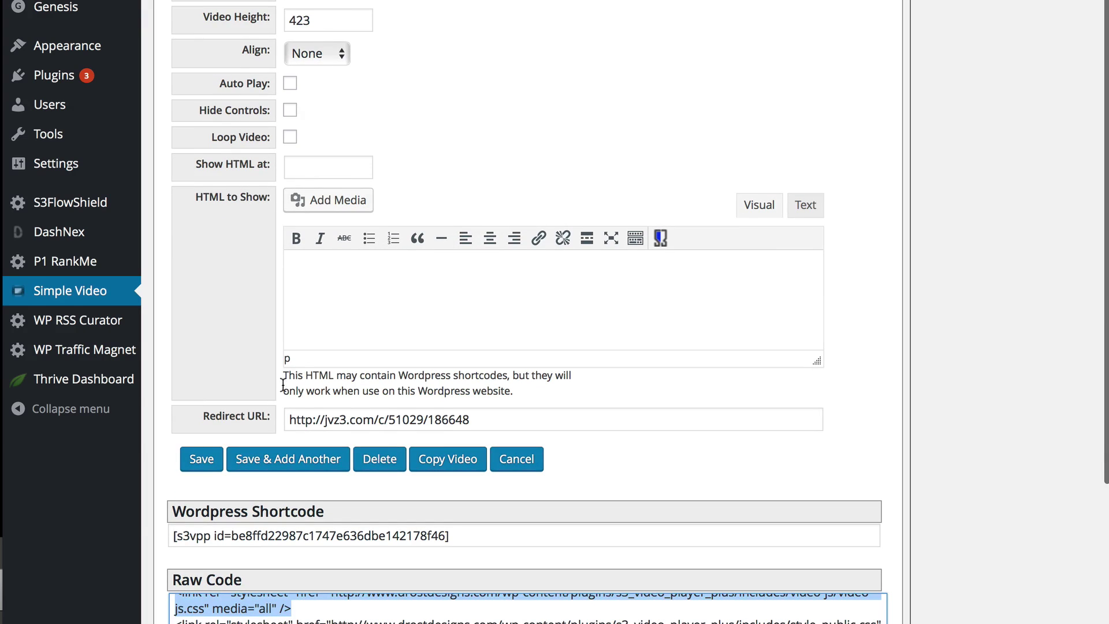
Step: Save the video settings, then play the video on the live post and skip to 6:43
click(201, 460)
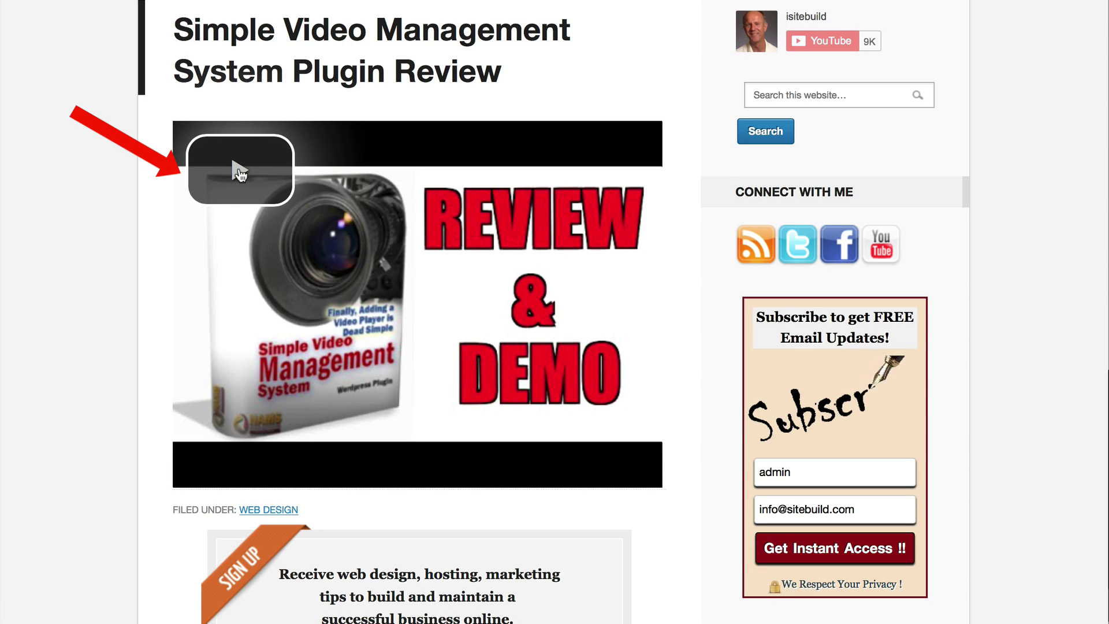
click(238, 171)
drag(191, 457, 488, 458)
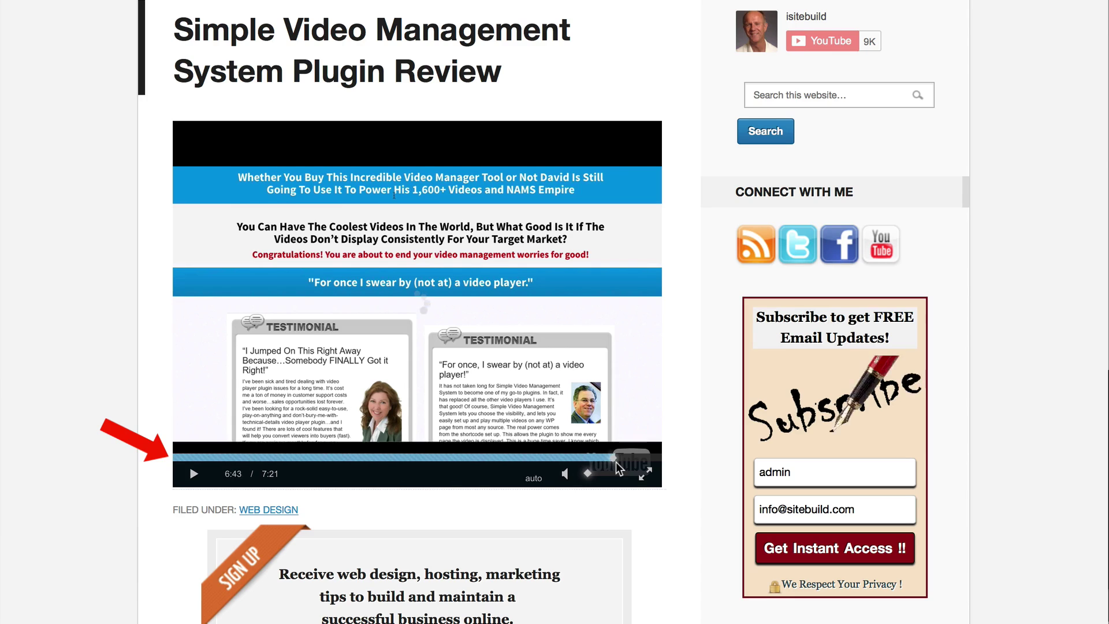